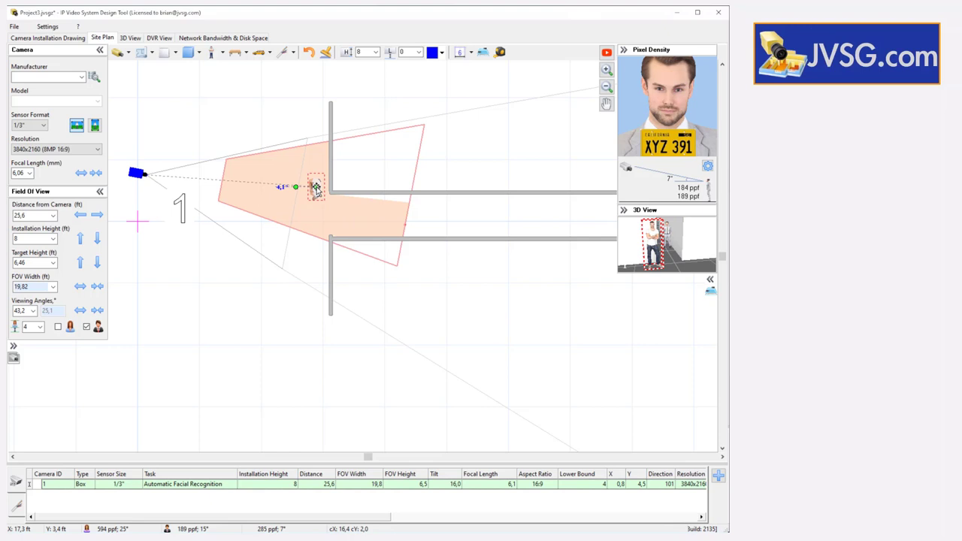
Move the person in the site plan into the entrance of the corridor.
{"action": "left_click_drag", "start_coordinate": [316, 189], "coordinate": [345, 216]}
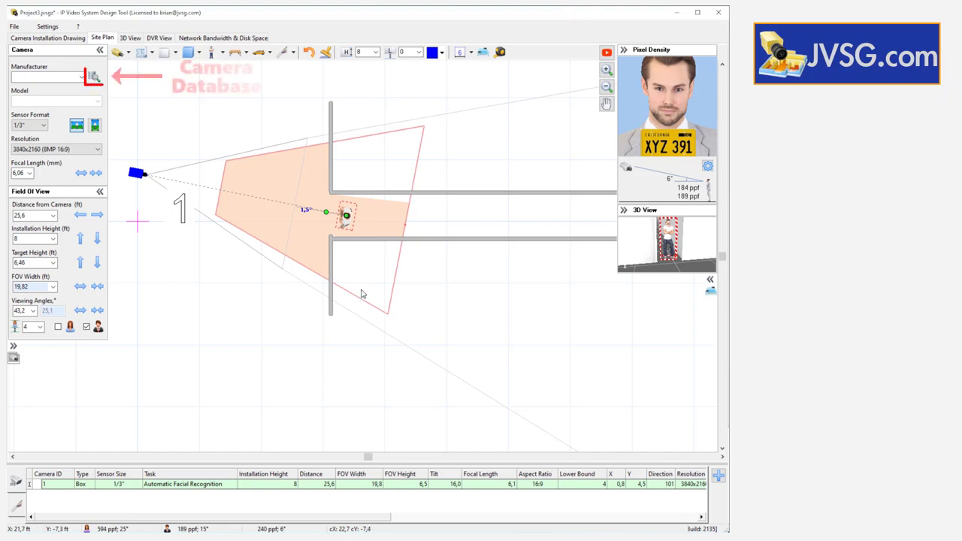
Browse the full camera models database, sort it by maximum vertical resolution, and close it without choosing a model.
{"action": "left_click", "coordinate": [98, 84]}
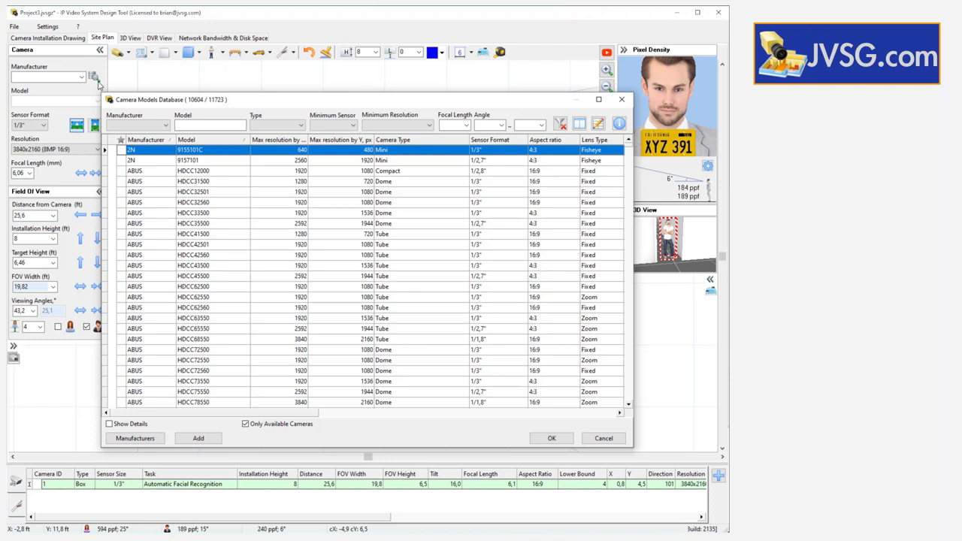
{"action": "scroll", "coordinate": [521, 229], "scroll_direction": "down", "scroll_amount": 7}
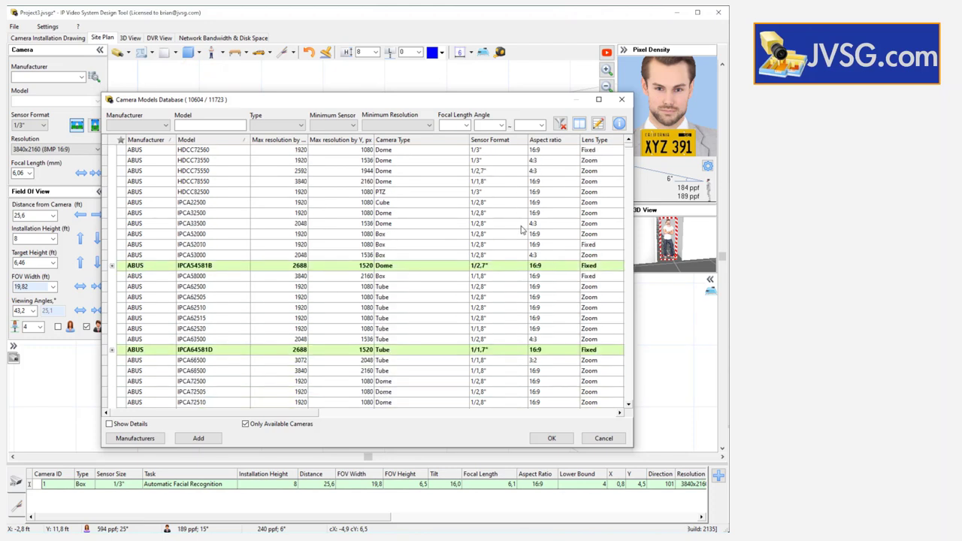
{"action": "scroll", "coordinate": [521, 229], "scroll_direction": "down", "scroll_amount": 10}
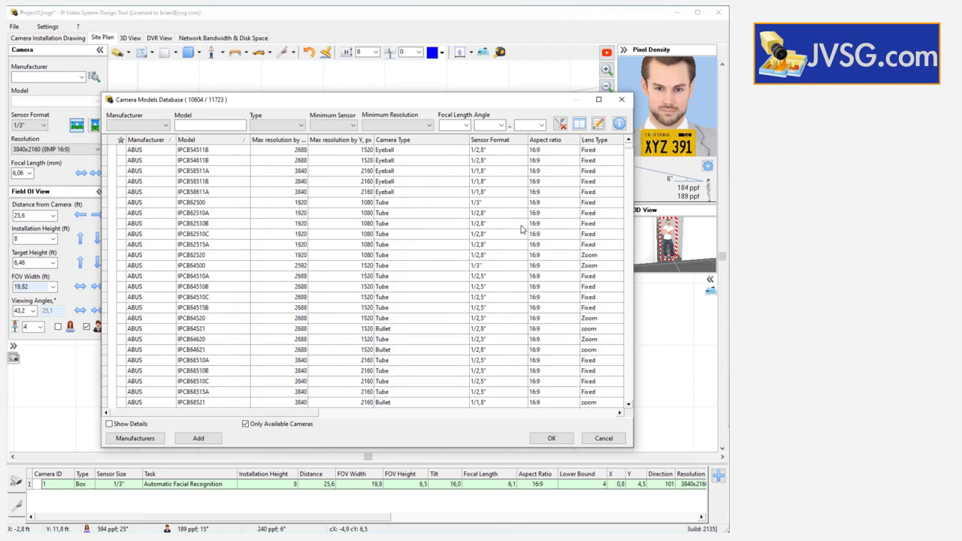
{"action": "scroll", "coordinate": [521, 229], "scroll_direction": "down", "scroll_amount": 3}
{"action": "left_click_drag", "start_coordinate": [630, 152], "coordinate": [621, 197]}
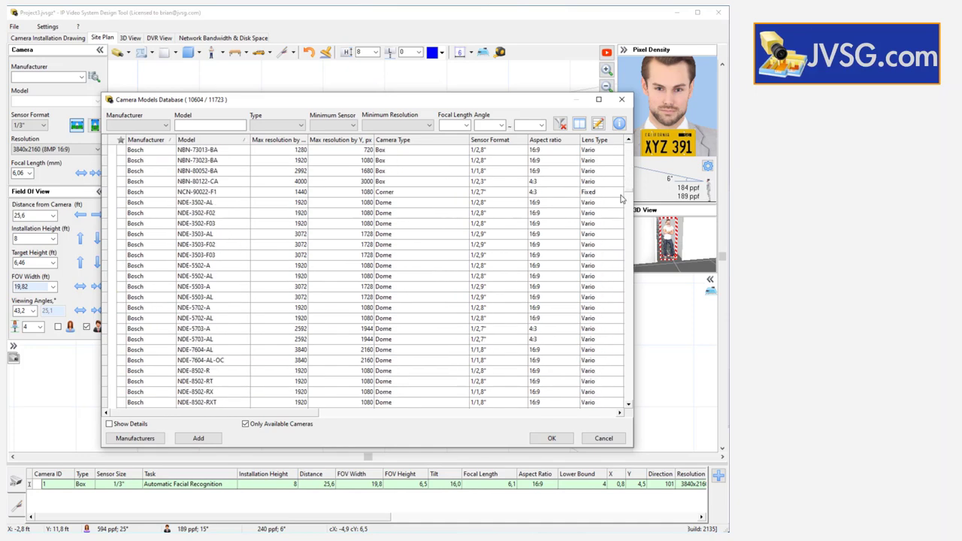
{"action": "left_click", "coordinate": [354, 143]}
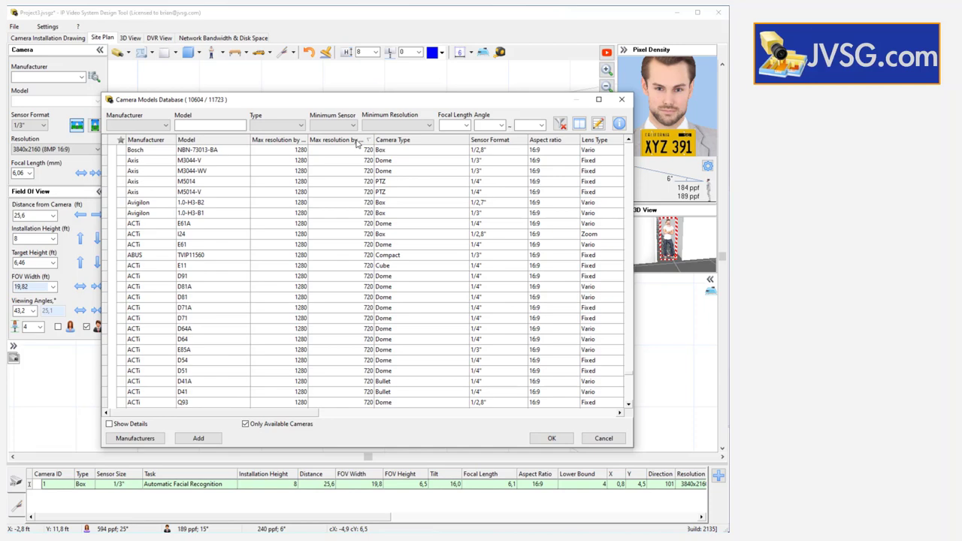
{"action": "left_click", "coordinate": [622, 99]}
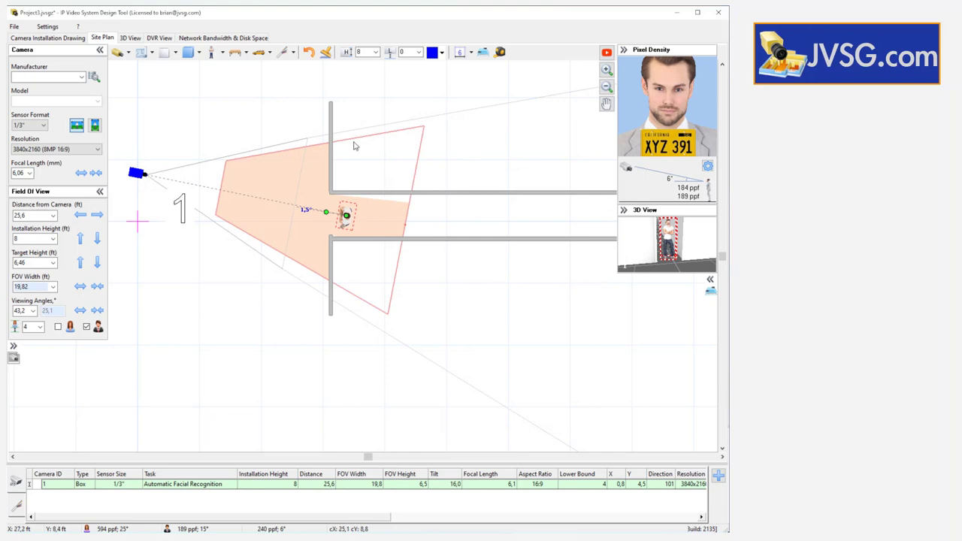
Search the database for models matching camera 1's sensor, resolution and viewing angle, and look through the list.
{"action": "right_click", "coordinate": [139, 177]}
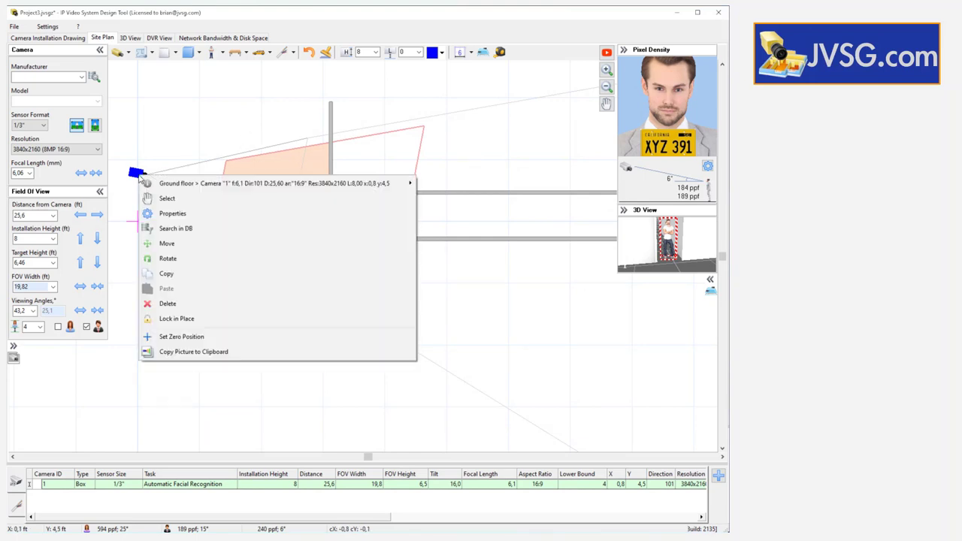
{"action": "left_click", "coordinate": [271, 229]}
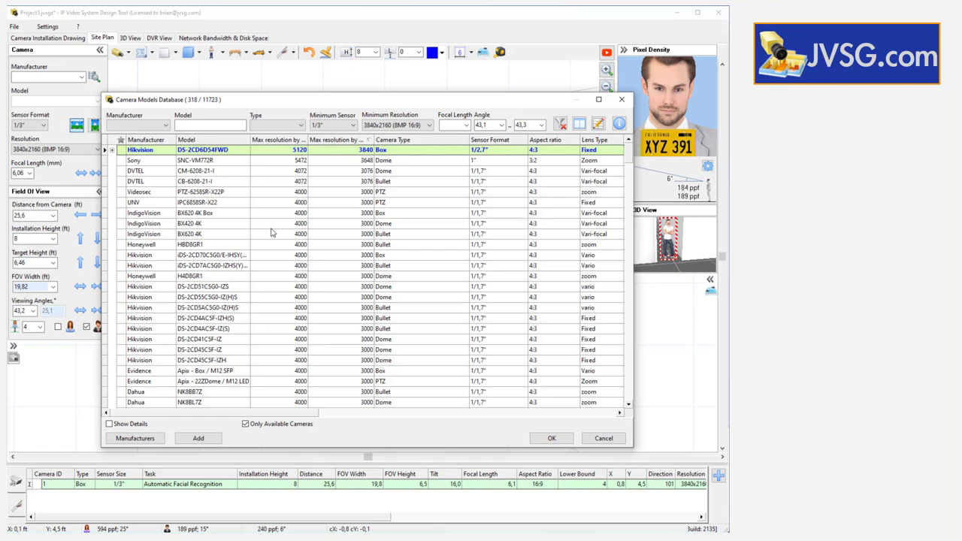
{"action": "scroll", "coordinate": [272, 233], "scroll_direction": "down", "scroll_amount": 15}
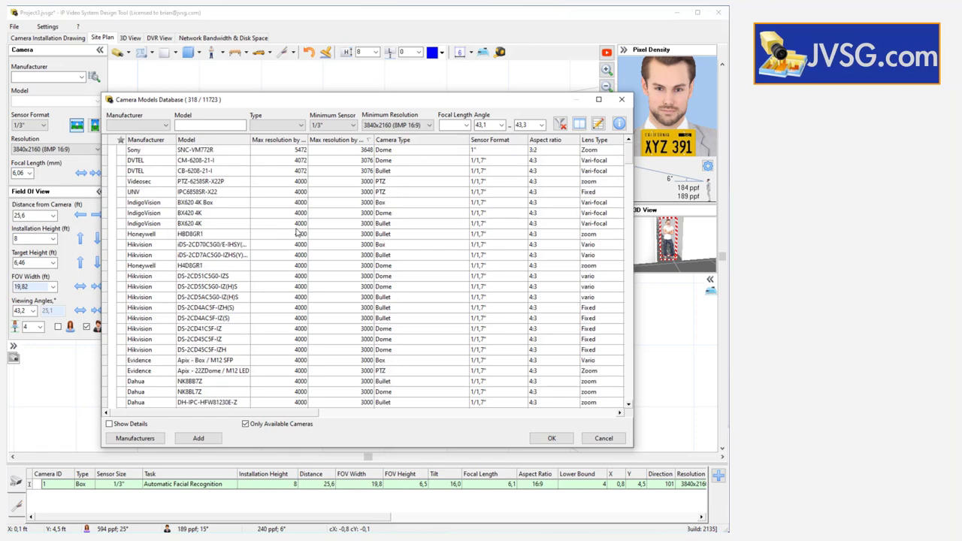
{"action": "scroll", "coordinate": [299, 231], "scroll_direction": "down", "scroll_amount": 15}
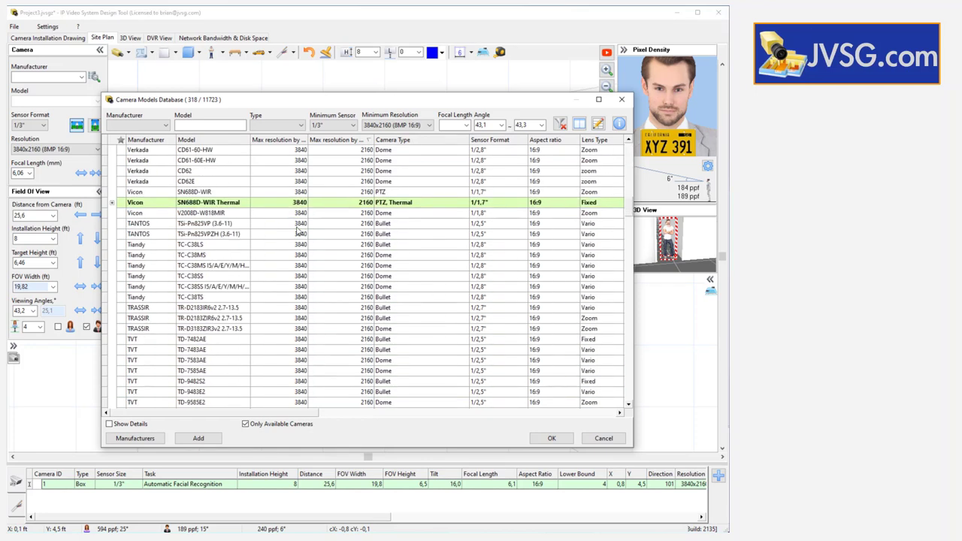
{"action": "scroll", "coordinate": [298, 232], "scroll_direction": "down", "scroll_amount": 15}
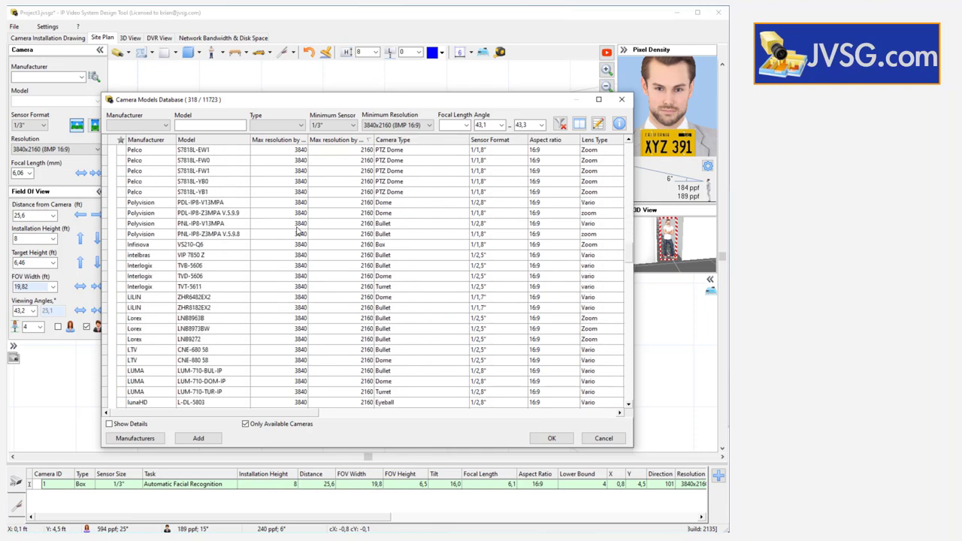
{"action": "scroll", "coordinate": [298, 232], "scroll_direction": "down", "scroll_amount": 15}
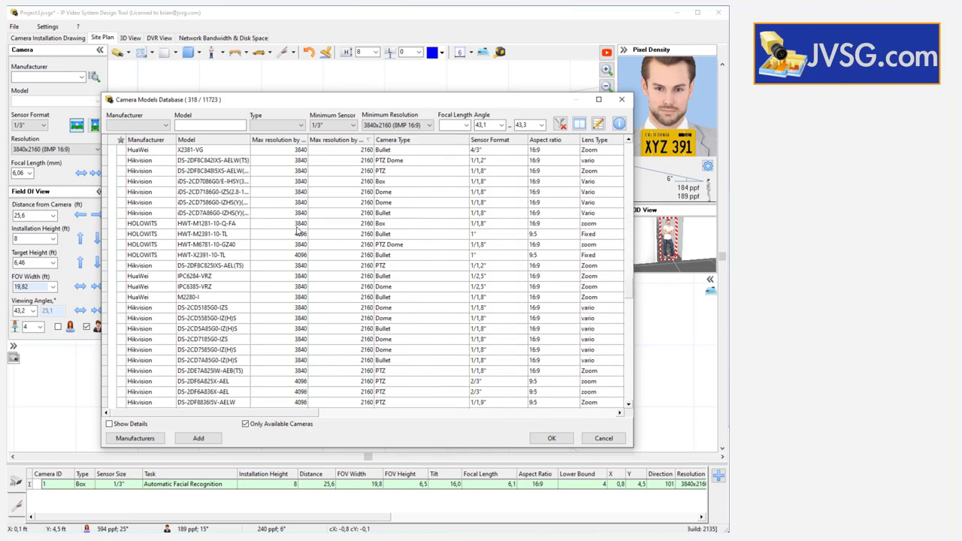
{"action": "scroll", "coordinate": [298, 231], "scroll_direction": "down", "scroll_amount": 15}
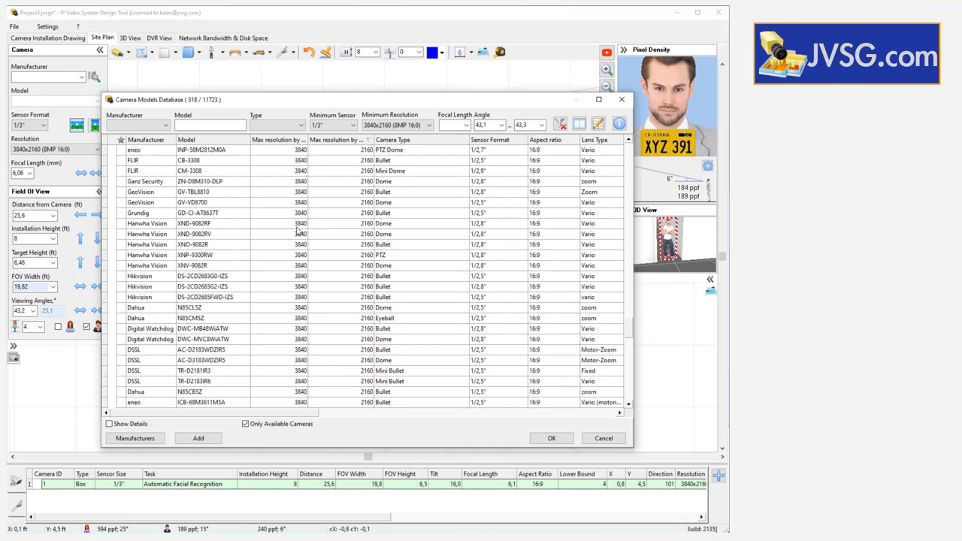
{"action": "scroll", "coordinate": [299, 231], "scroll_direction": "down", "scroll_amount": 6}
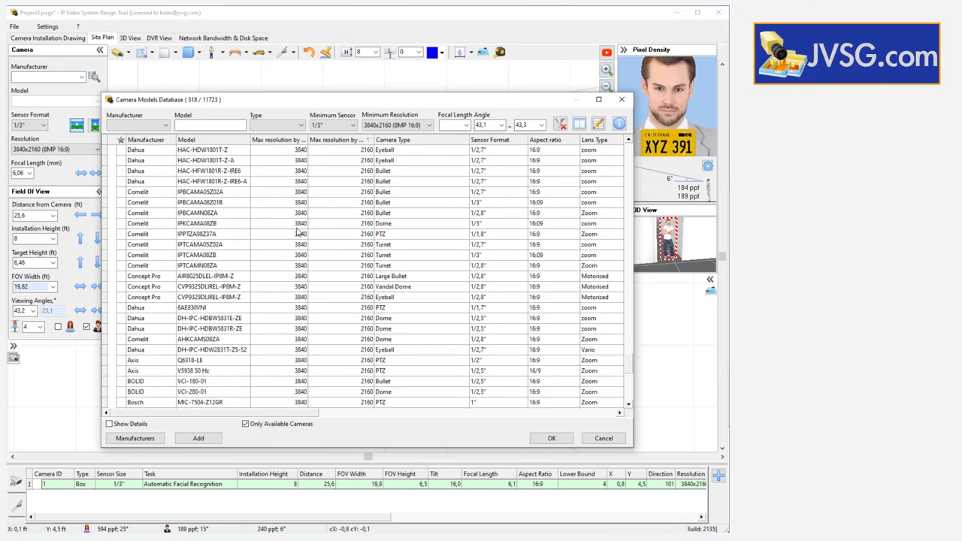
Filter the matching cameras by manufacturer Hanwha Vision and assign the XND-9082RV dome model to camera 1.
{"action": "left_click", "coordinate": [167, 128]}
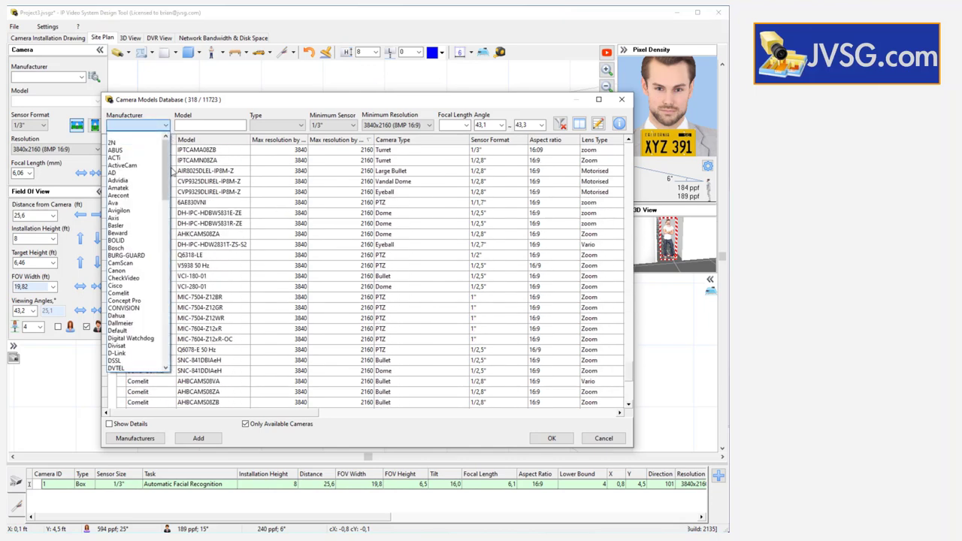
{"action": "left_click_drag", "start_coordinate": [167, 142], "coordinate": [166, 232]}
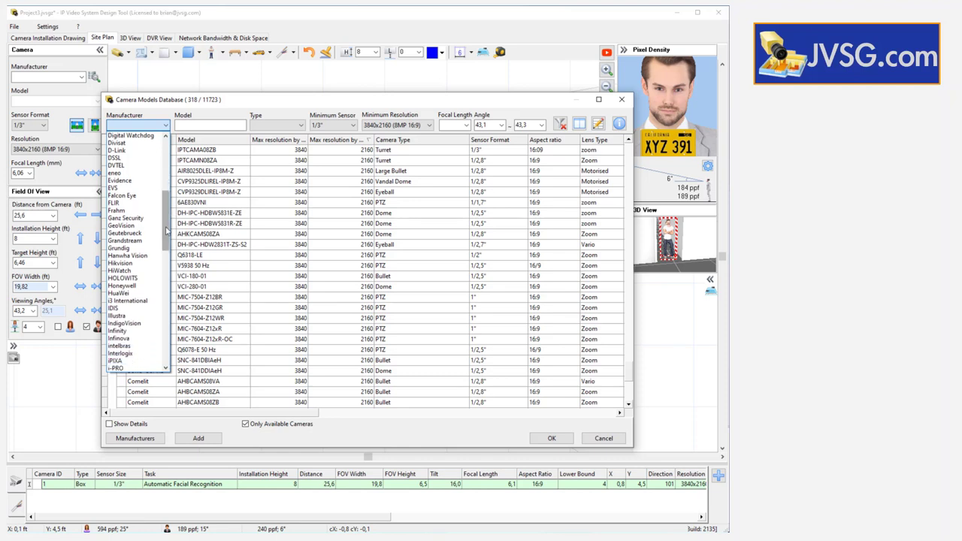
{"action": "left_click", "coordinate": [129, 255]}
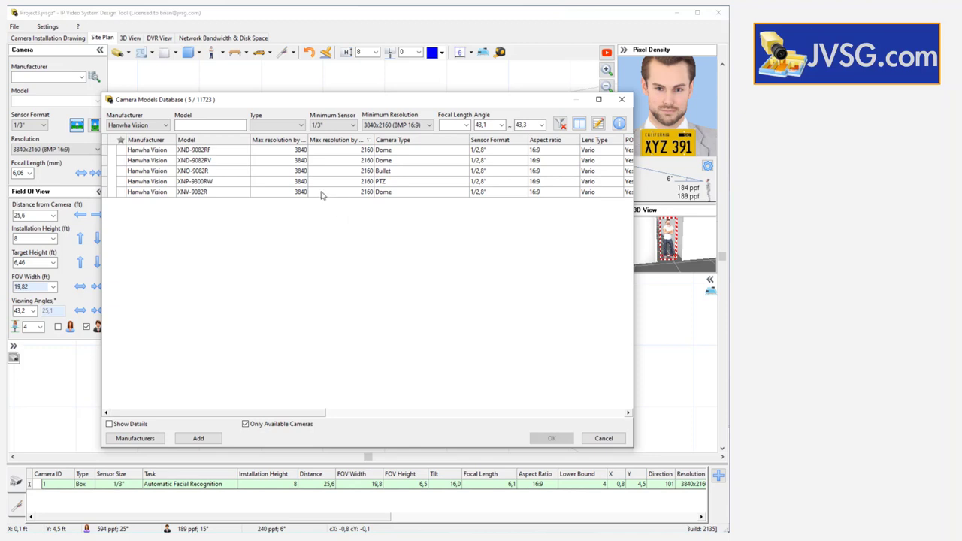
{"action": "left_click", "coordinate": [221, 163]}
{"action": "mouse_move", "coordinate": [306, 413]}
{"action": "left_mouse_down"}
{"action": "mouse_move", "coordinate": [551, 409]}
{"action": "mouse_move", "coordinate": [295, 411]}
{"action": "left_mouse_up"}
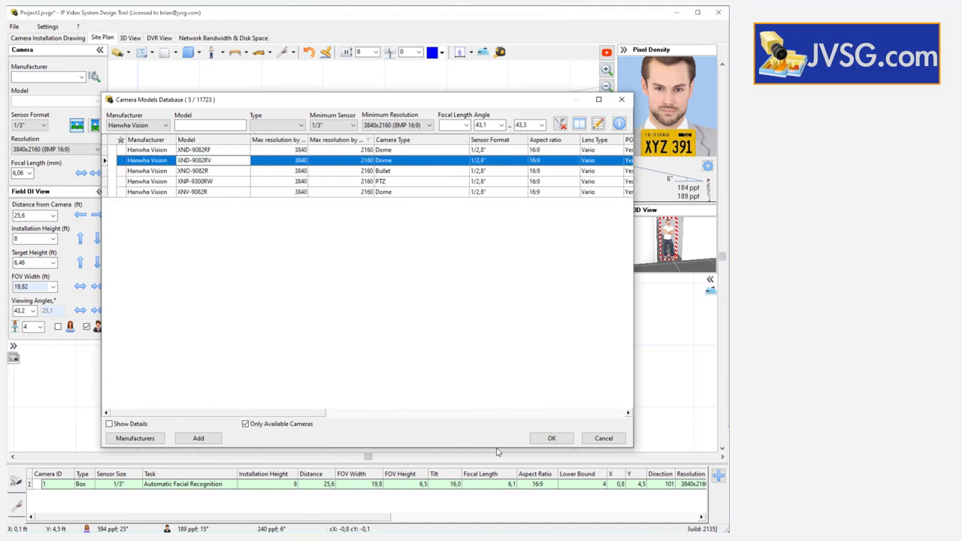
{"action": "left_click", "coordinate": [551, 438]}
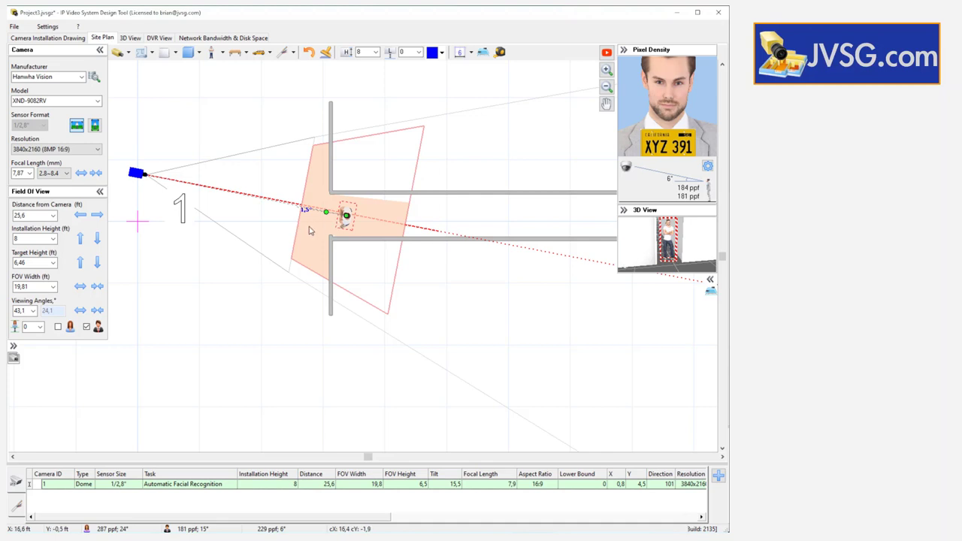
{"action": "left_click", "coordinate": [284, 233]}
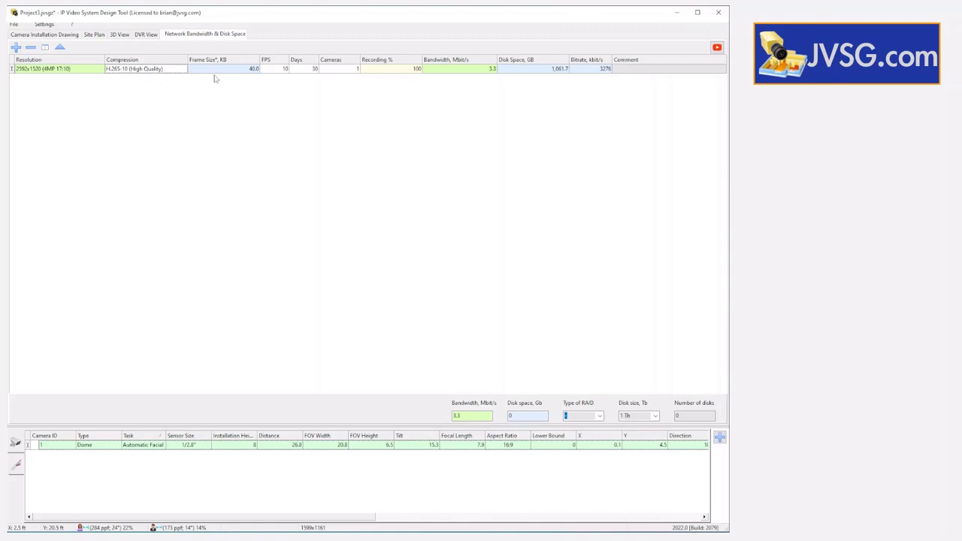
Set the compression of the 2592x1520 bandwidth row to H.264-15 (High Quality).
{"action": "left_click", "coordinate": [174, 68]}
{"action": "left_click", "coordinate": [183, 69]}
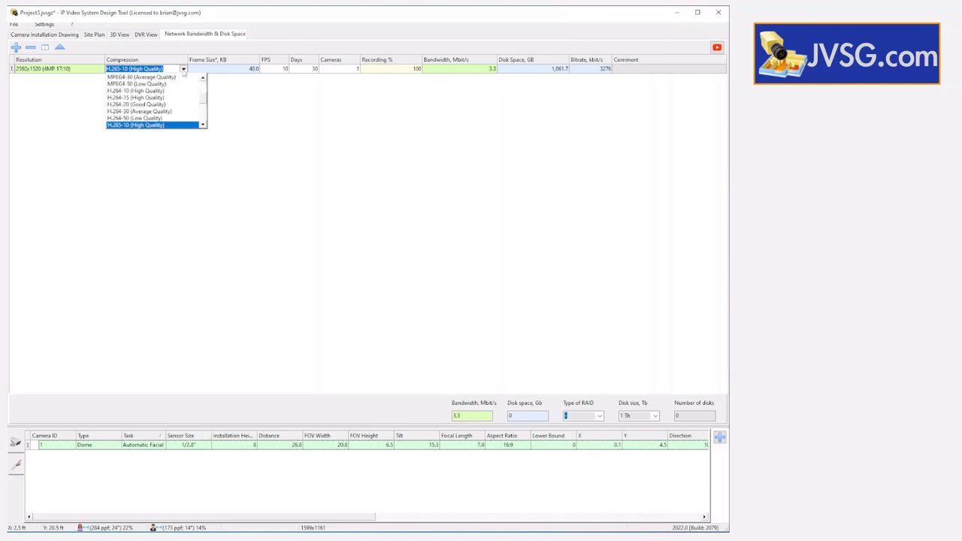
{"action": "left_click", "coordinate": [180, 101]}
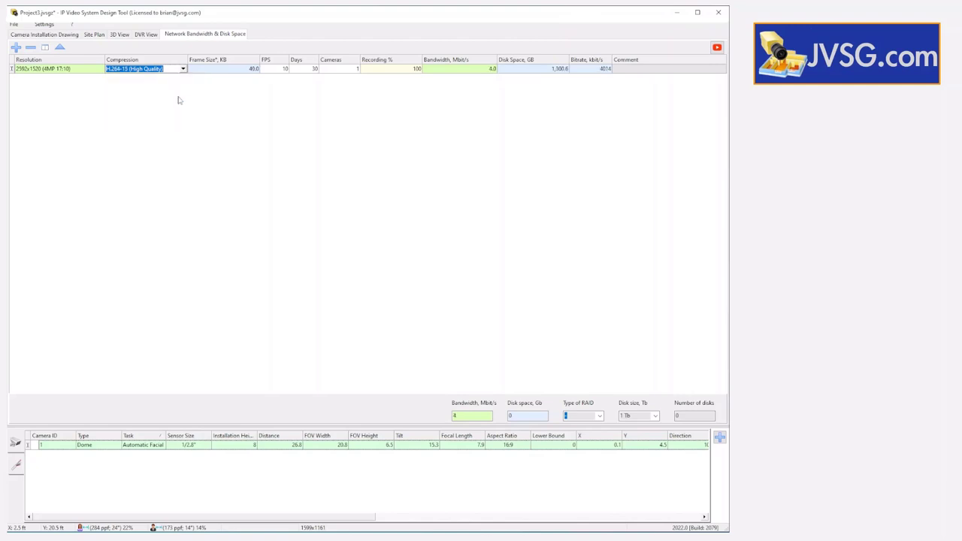
Raise the frame rate of the bandwidth row to 15 FPS.
{"action": "left_click", "coordinate": [275, 69]}
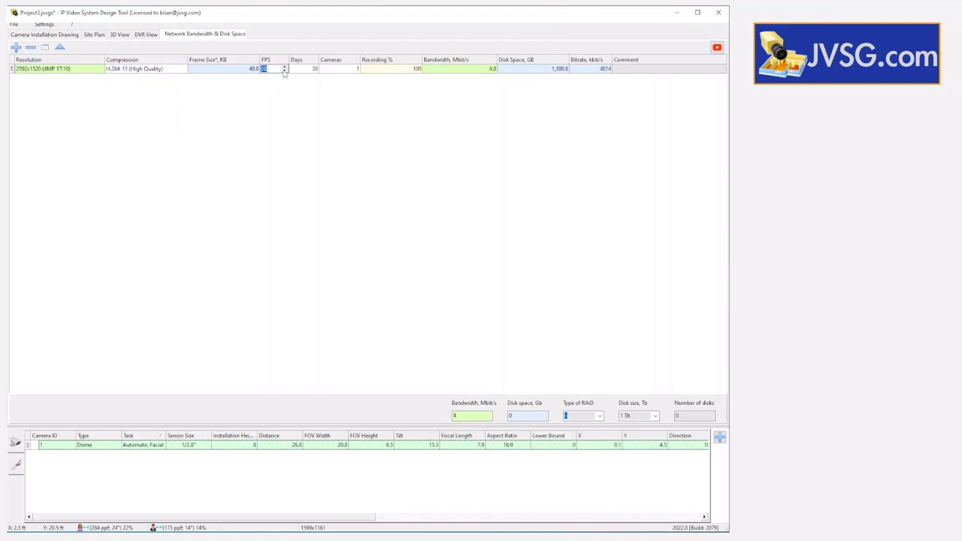
{"action": "left_click", "coordinate": [284, 67]}
{"action": "left_click", "coordinate": [284, 67]}
{"action": "left_click", "coordinate": [284, 67]}
{"action": "left_click", "coordinate": [285, 66]}
{"action": "key", "text": "Return"}
{"action": "left_click", "coordinate": [588, 69]}
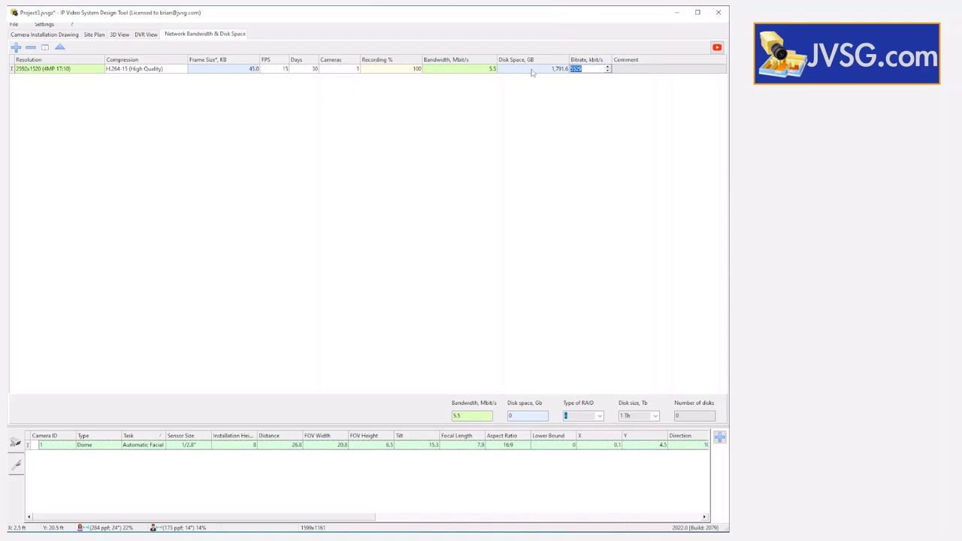
Vary the bandwidth row's frame rate down and back up to 15 FPS to compare bitrate and disk space.
{"action": "left_click", "coordinate": [278, 69]}
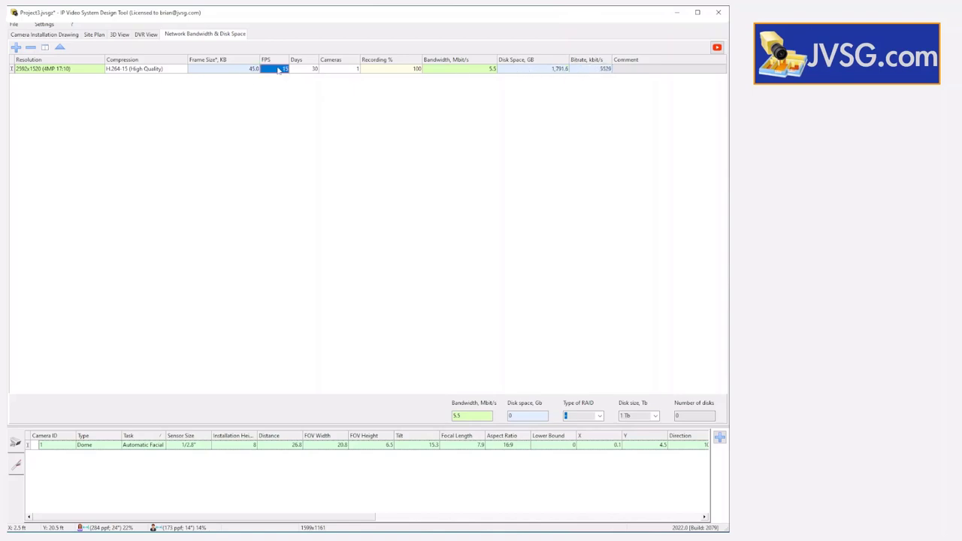
{"action": "left_click", "coordinate": [285, 71]}
{"action": "left_click", "coordinate": [285, 70]}
{"action": "left_click", "coordinate": [285, 71]}
{"action": "left_click", "coordinate": [284, 67]}
{"action": "left_click", "coordinate": [285, 67]}
{"action": "left_click", "coordinate": [285, 67]}
{"action": "left_click", "coordinate": [284, 67]}
{"action": "left_click", "coordinate": [285, 66]}
Set the bitrate of the bandwidth row to 7000 kbit/s.
{"action": "left_click", "coordinate": [593, 72]}
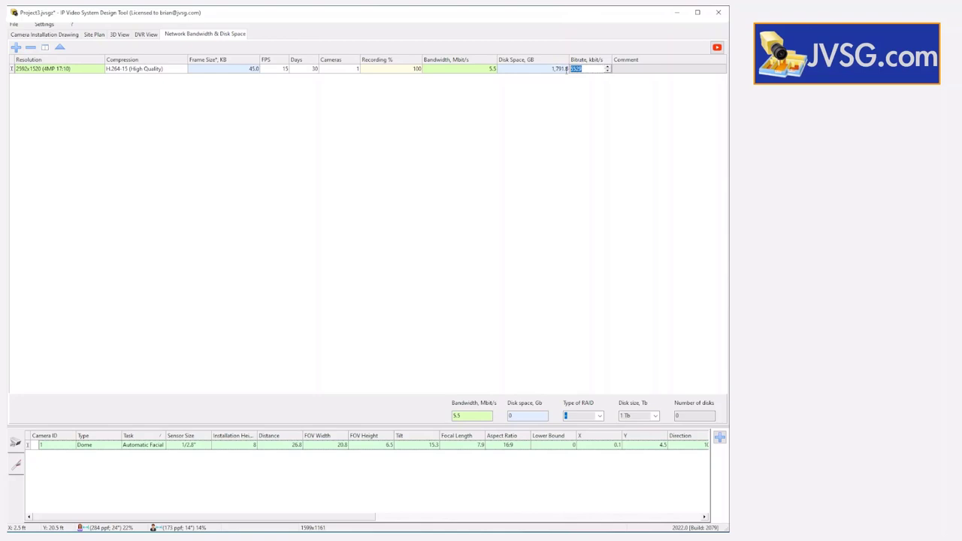
{"action": "type", "text": "7000"}
{"action": "key", "text": "Return"}
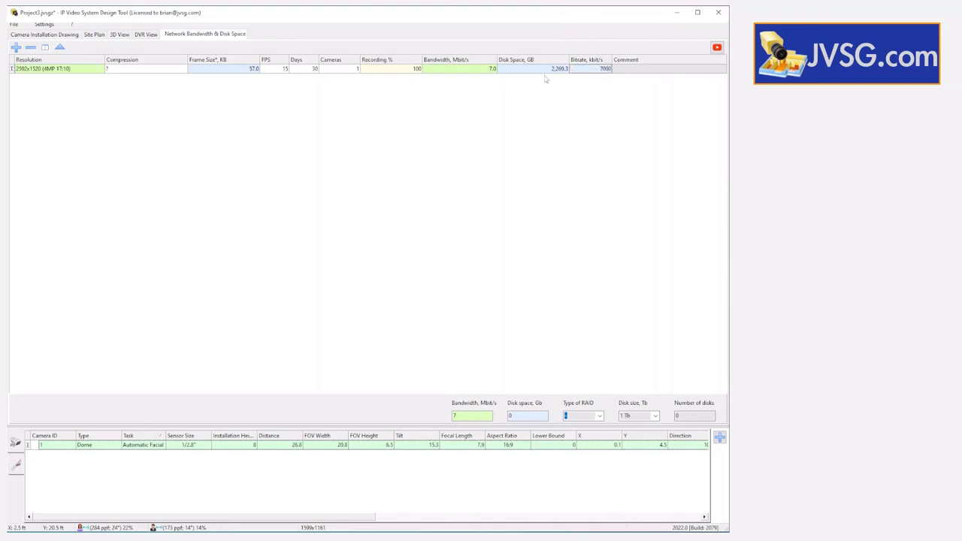